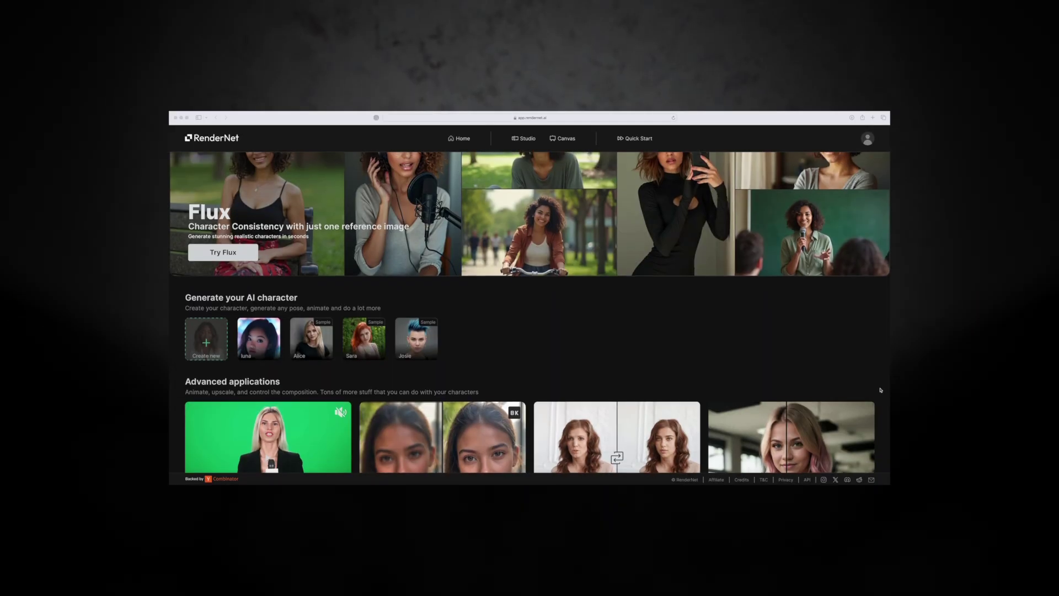
Step: Scroll the RenderNet home page down to the Advanced applications section
{"action": "scroll", "coordinate": [881, 390], "scroll_direction": "down", "scroll_amount": 3}
Step: Open the Narrator card's Select a video dialog, then close it
{"action": "left_click", "coordinate": [267, 331]}
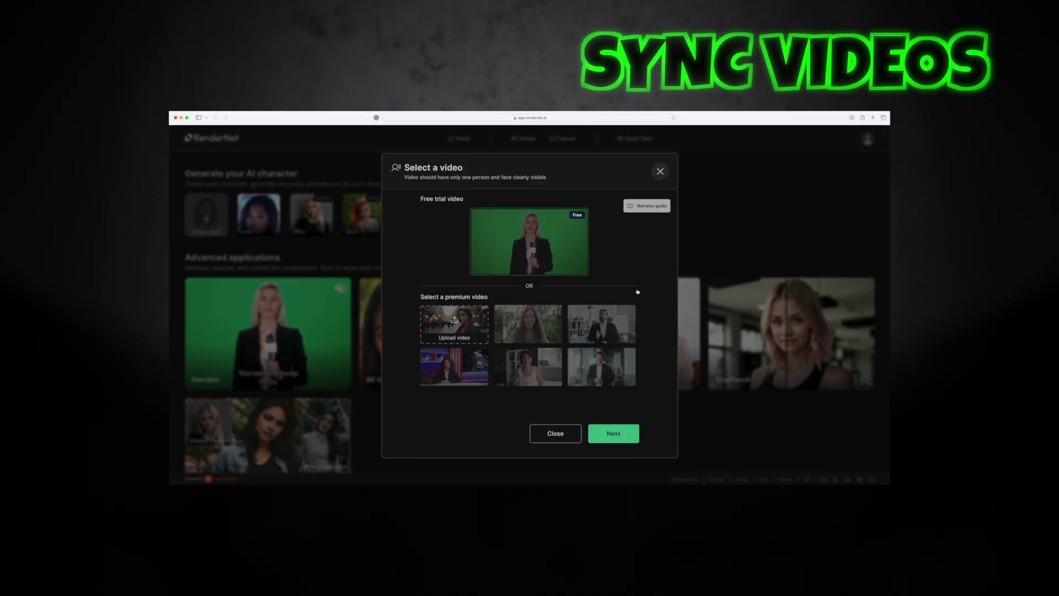
{"action": "left_click", "coordinate": [555, 433]}
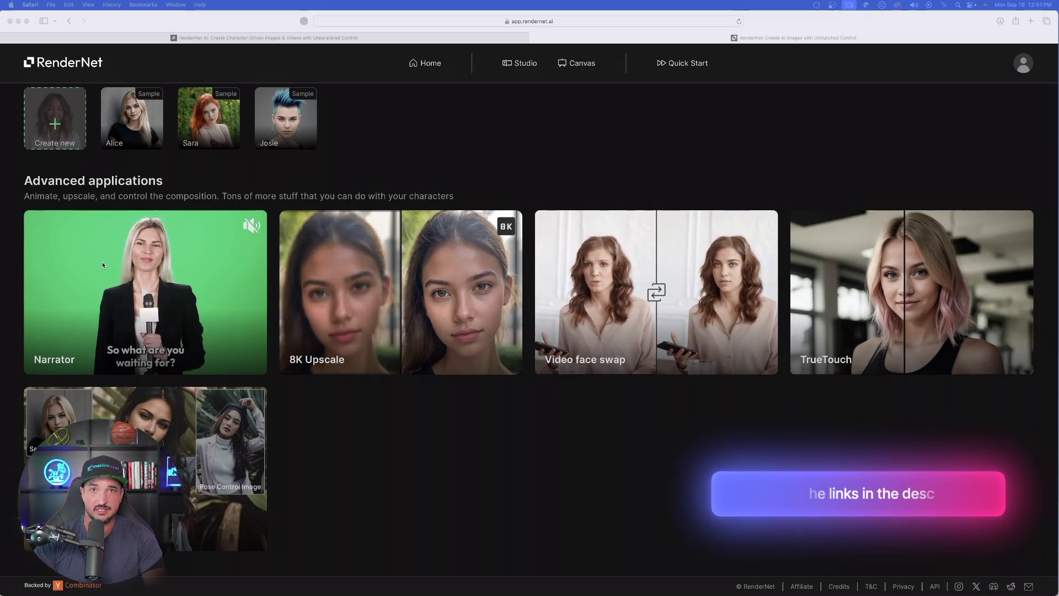
Step: Scroll up to the Flux banner and open Try Flux's character selection
{"action": "scroll", "coordinate": [574, 339], "scroll_direction": "up", "scroll_amount": 6}
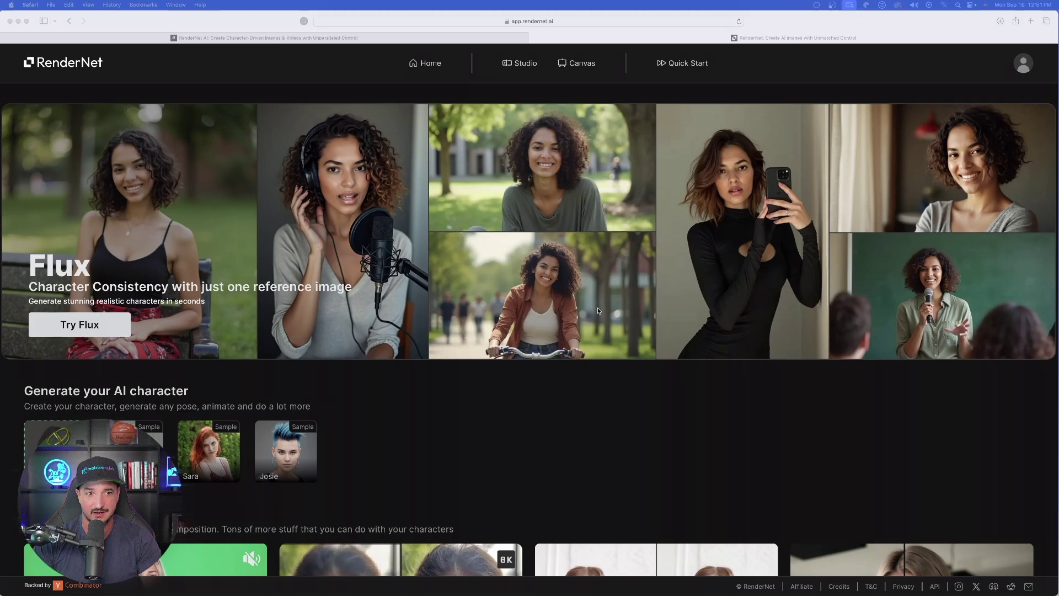
{"action": "left_click", "coordinate": [85, 331]}
{"action": "left_click", "coordinate": [85, 330]}
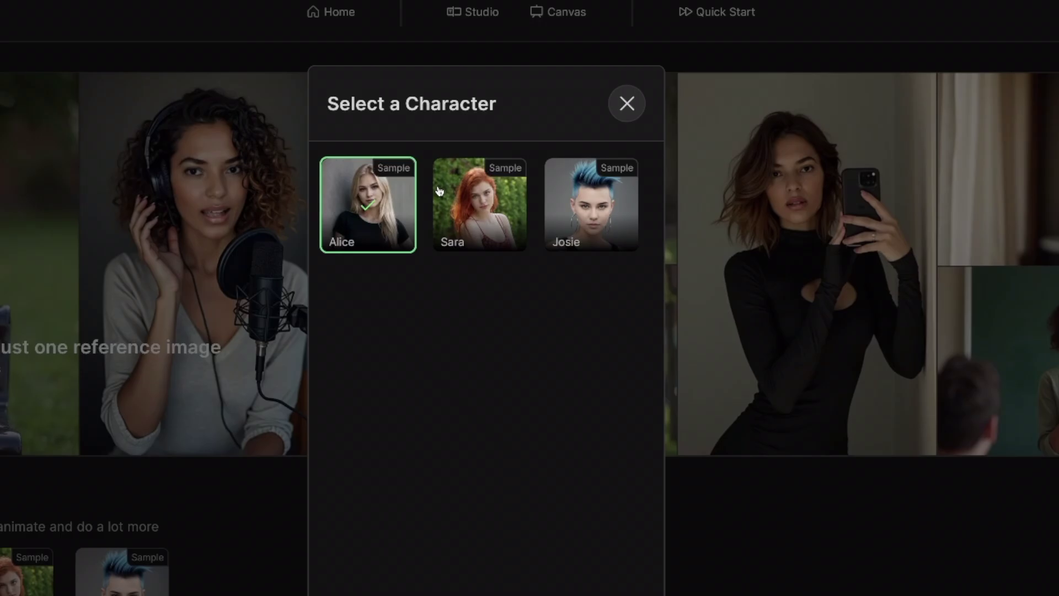
Step: Dismiss the Select a Character modal and scroll down to Generate your AI character
{"action": "left_click", "coordinate": [627, 104]}
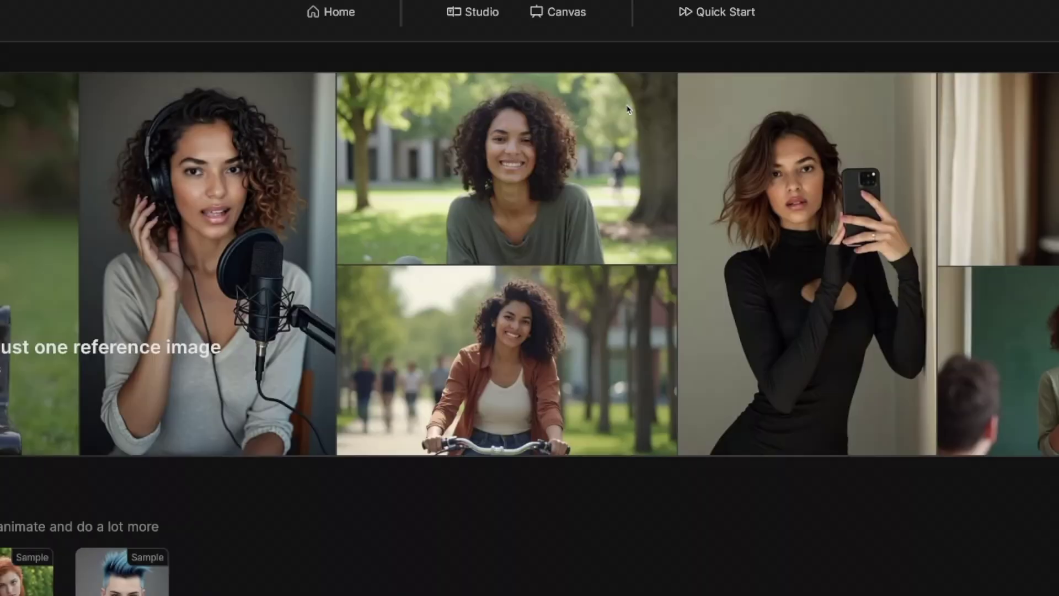
{"action": "scroll", "coordinate": [114, 231], "scroll_direction": "down", "scroll_amount": 4}
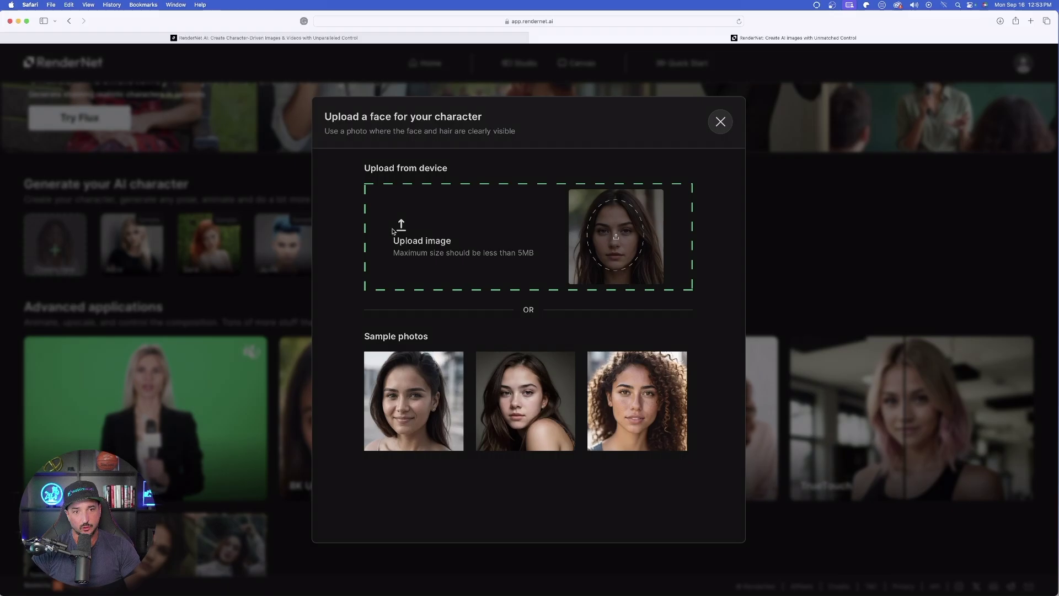
Step: Upload a face photo for luna and pick her hair colour from the list
{"action": "left_click", "coordinate": [495, 221]}
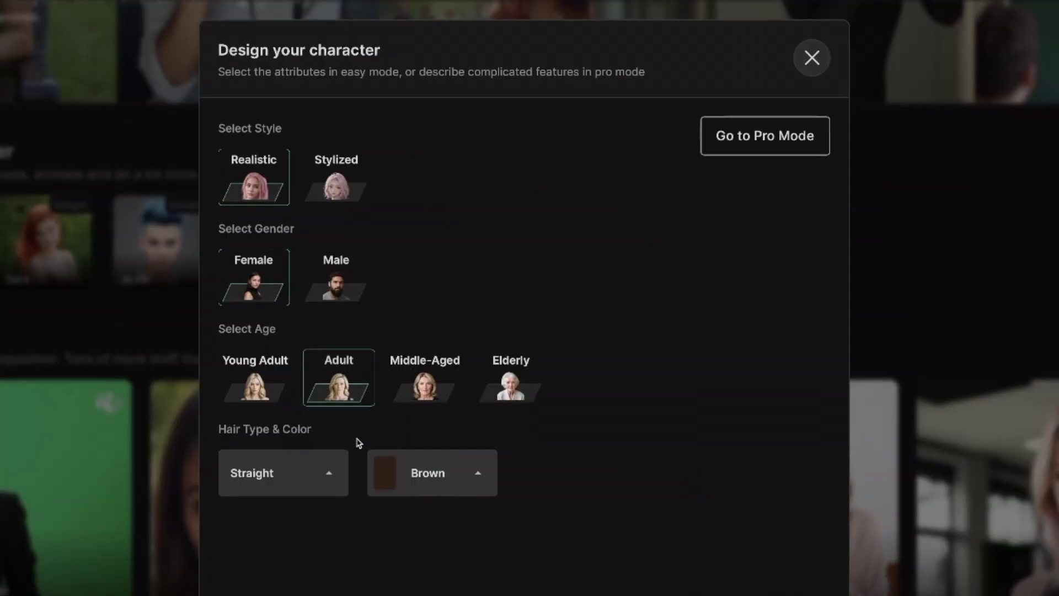
{"action": "left_click", "coordinate": [449, 496]}
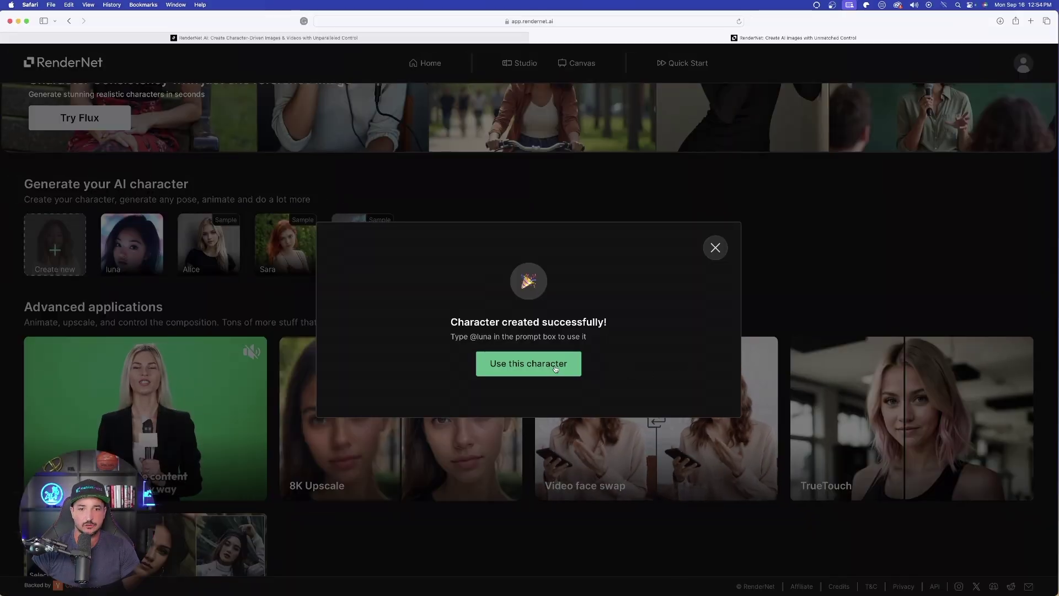
{"action": "left_click", "coordinate": [566, 366]}
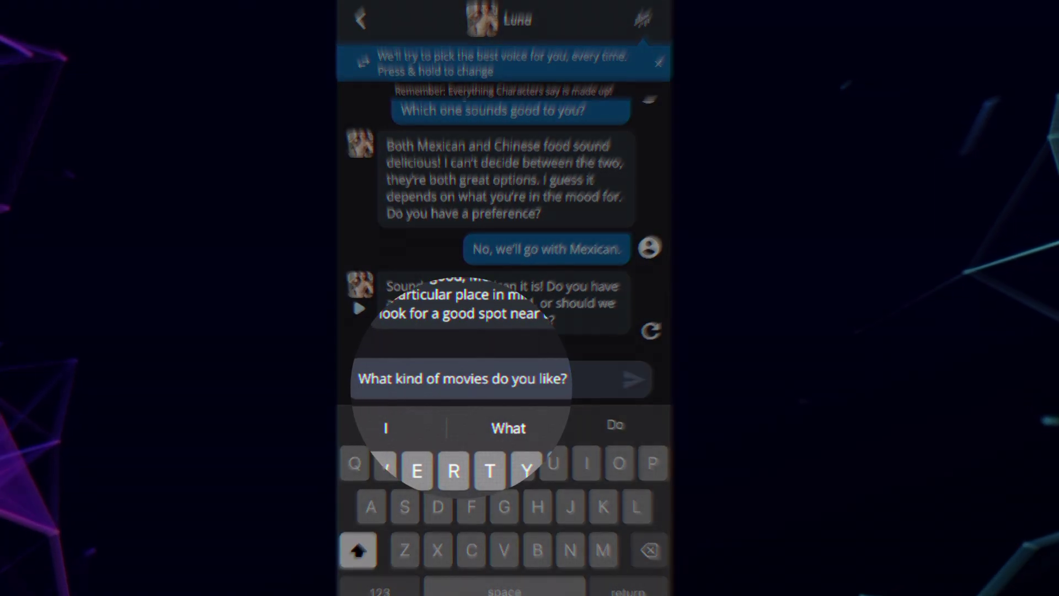
Step: Send 'What kind of movies do you like?' to Luna, then reply 'Drama'
{"action": "key", "text": "Return"}
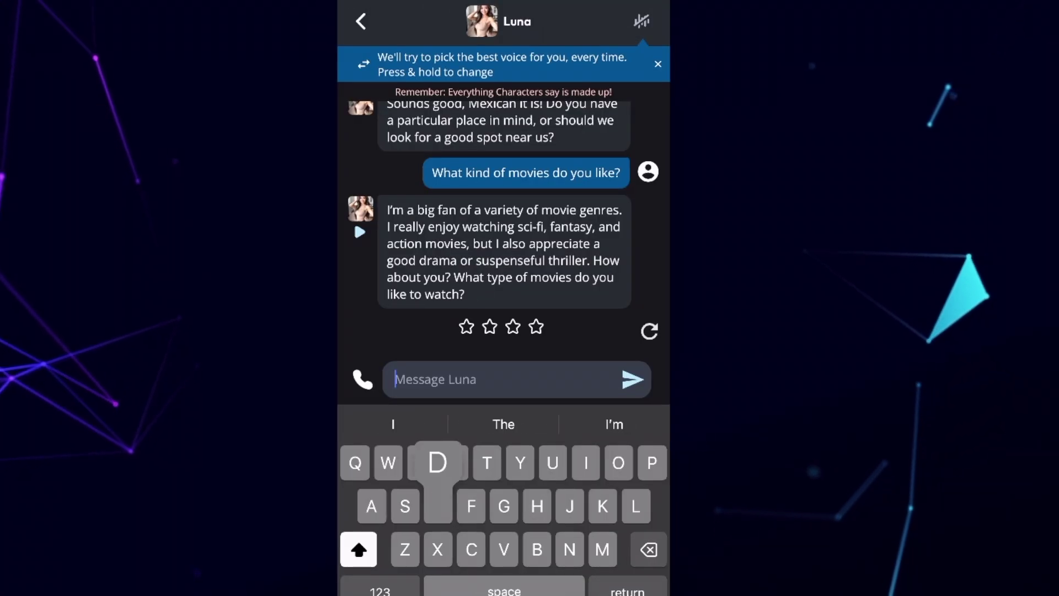
{"action": "type", "text": "Drama"}
{"action": "key", "text": "Return"}
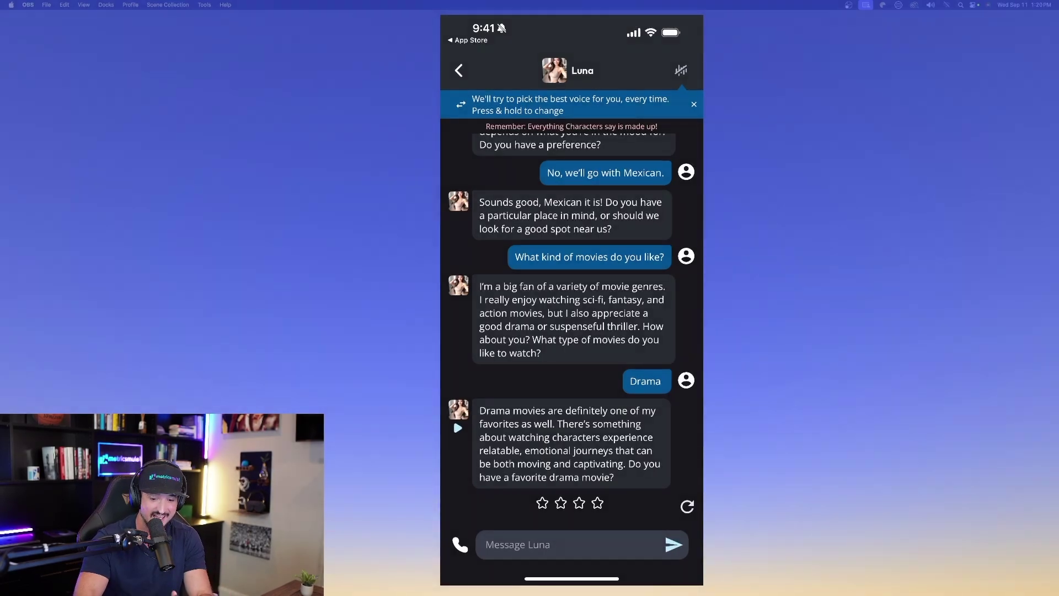
Step: Start a voice call with Luna from the phone icon beside the message field
{"action": "left_click", "coordinate": [460, 545]}
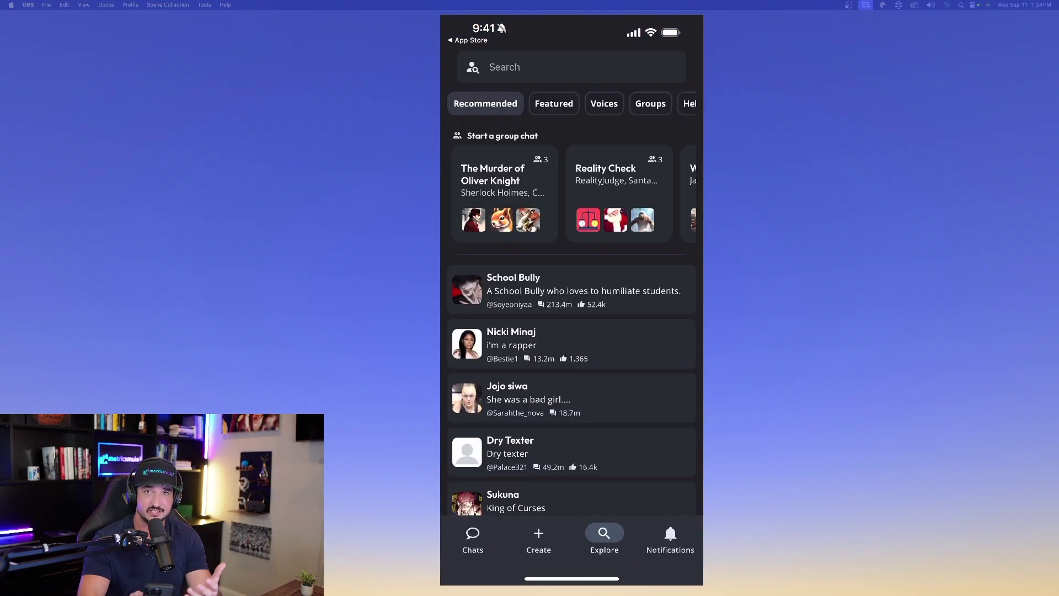
Step: Choose Create, then Character, to reach the new character's name page
{"action": "left_click", "coordinate": [538, 538]}
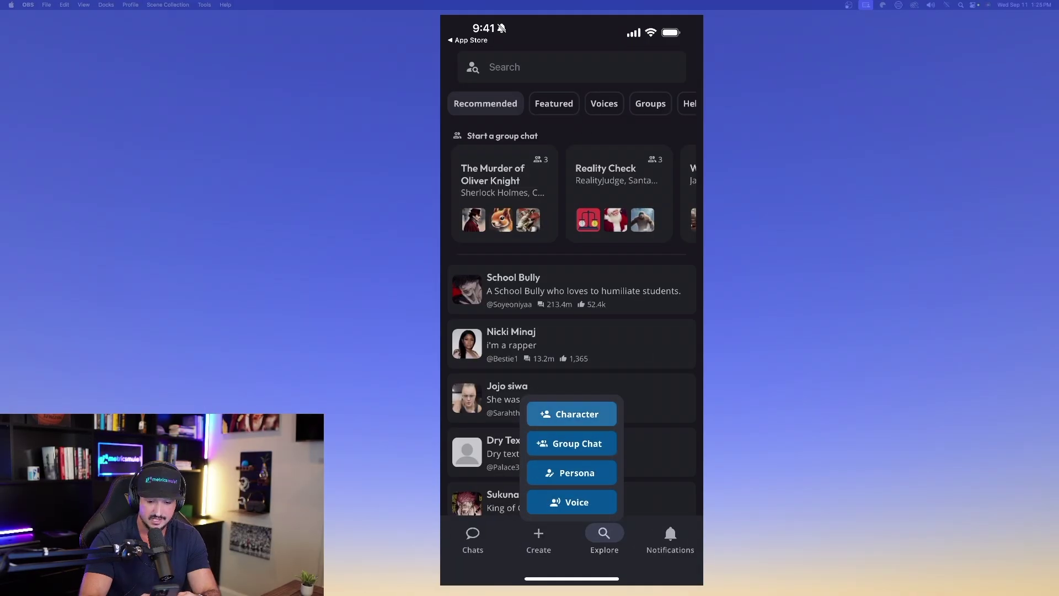
{"action": "left_click", "coordinate": [251, 375]}
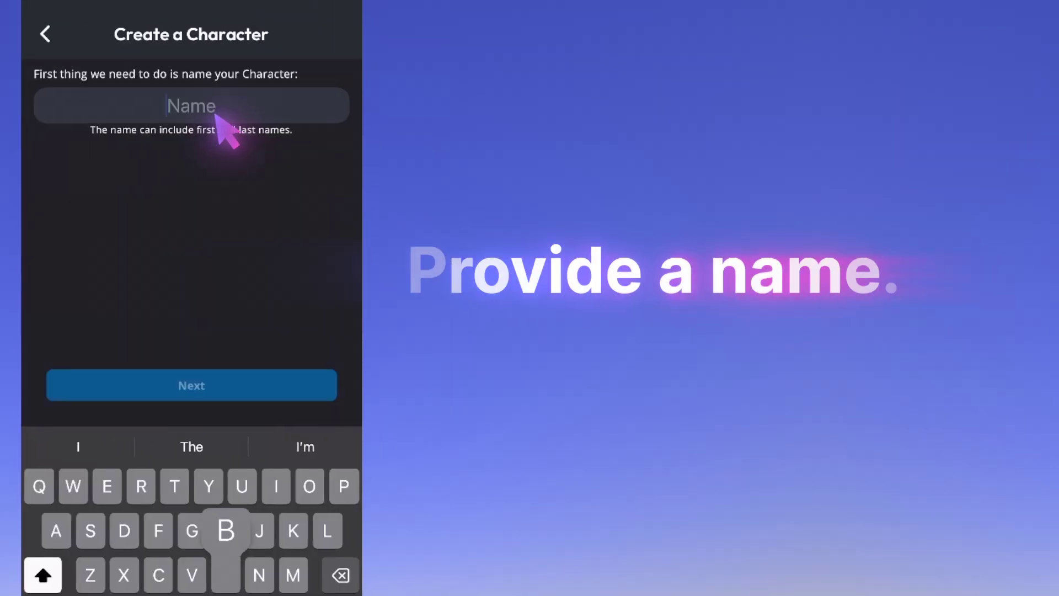
Step: Name the new character 'Bella' and continue to the next setup step
{"action": "type", "text": "Bella"}
{"action": "left_click", "coordinate": [191, 385]}
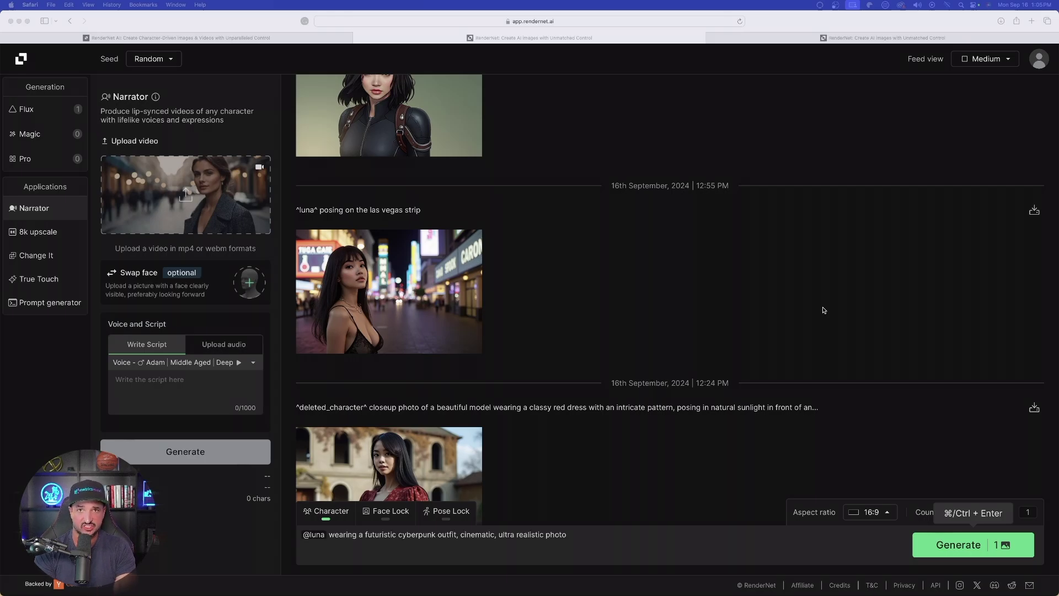
Step: Scroll up the empty Narrator form to see it from the top
{"action": "scroll", "coordinate": [824, 310], "scroll_direction": "up", "scroll_amount": 1}
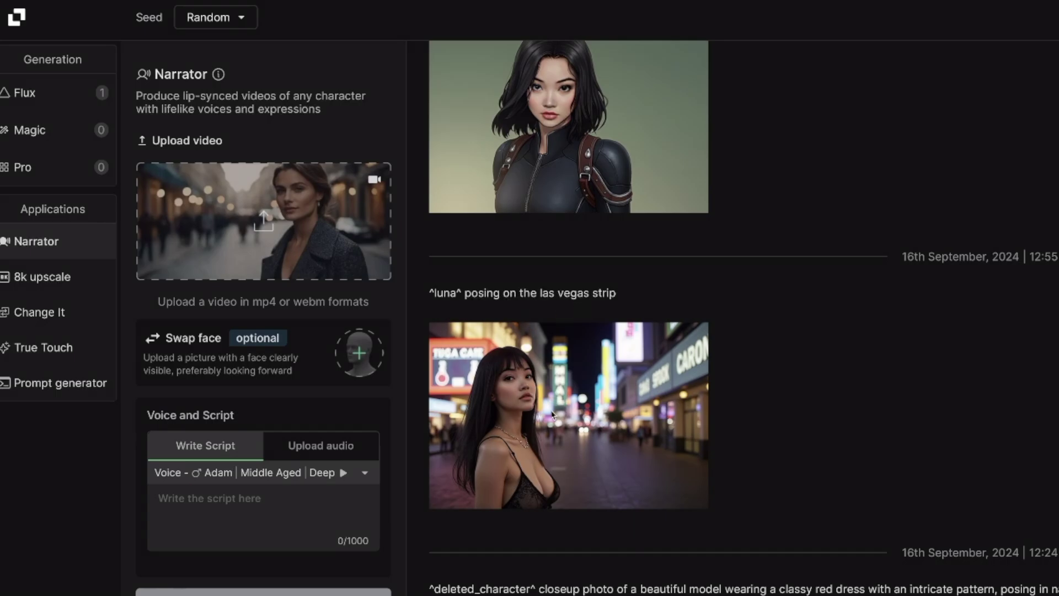
Step: Preview the Las Vegas and black widow luna images, then open the cyberpunk outfit image
{"action": "left_click", "coordinate": [554, 415]}
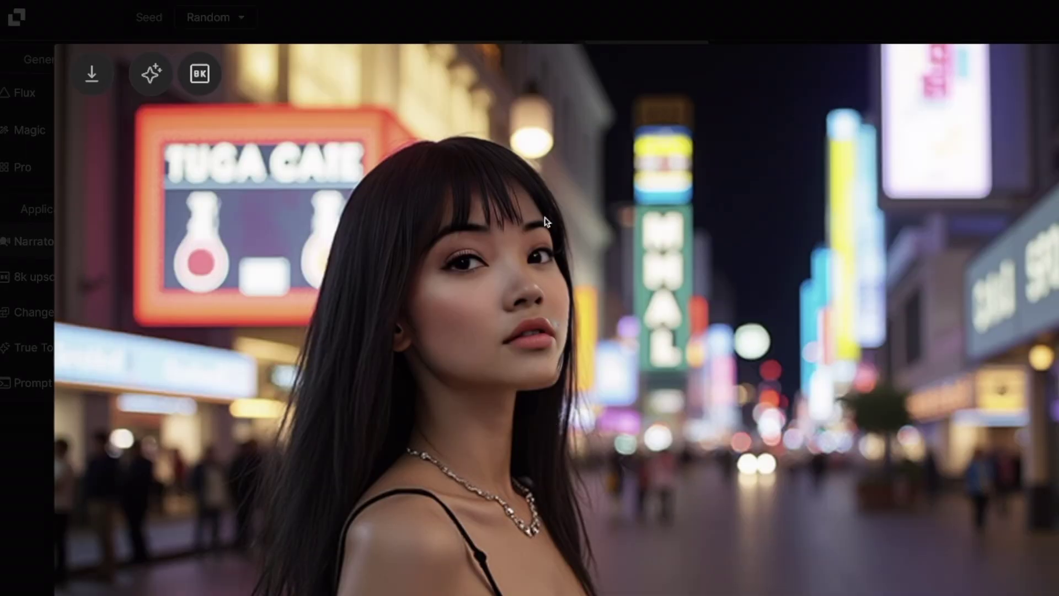
{"action": "left_click", "coordinate": [151, 33]}
{"action": "left_click", "coordinate": [370, 145]}
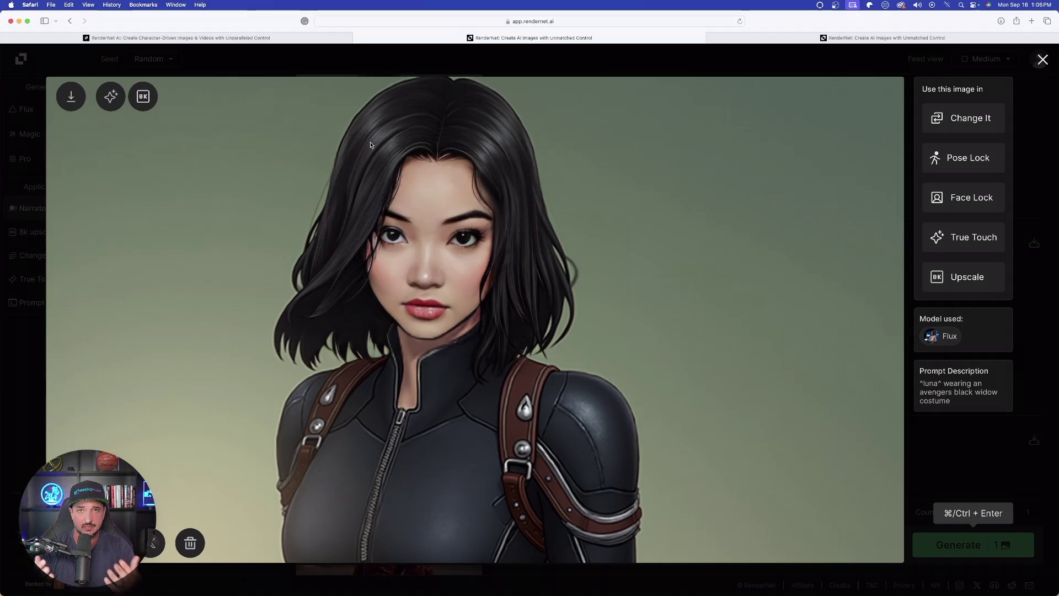
{"action": "left_click", "coordinate": [328, 67]}
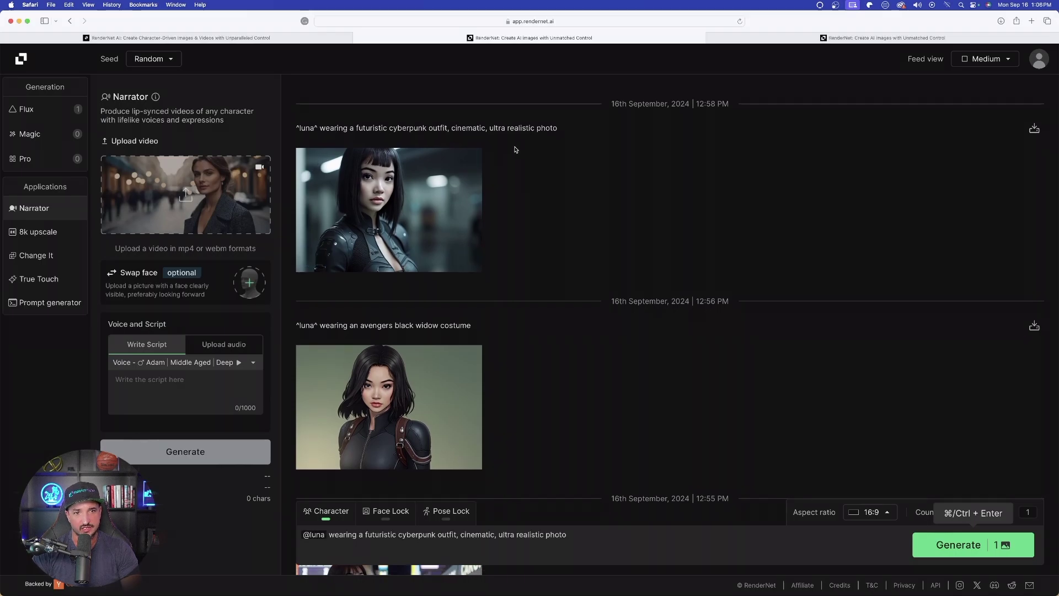
{"action": "left_click", "coordinate": [419, 213]}
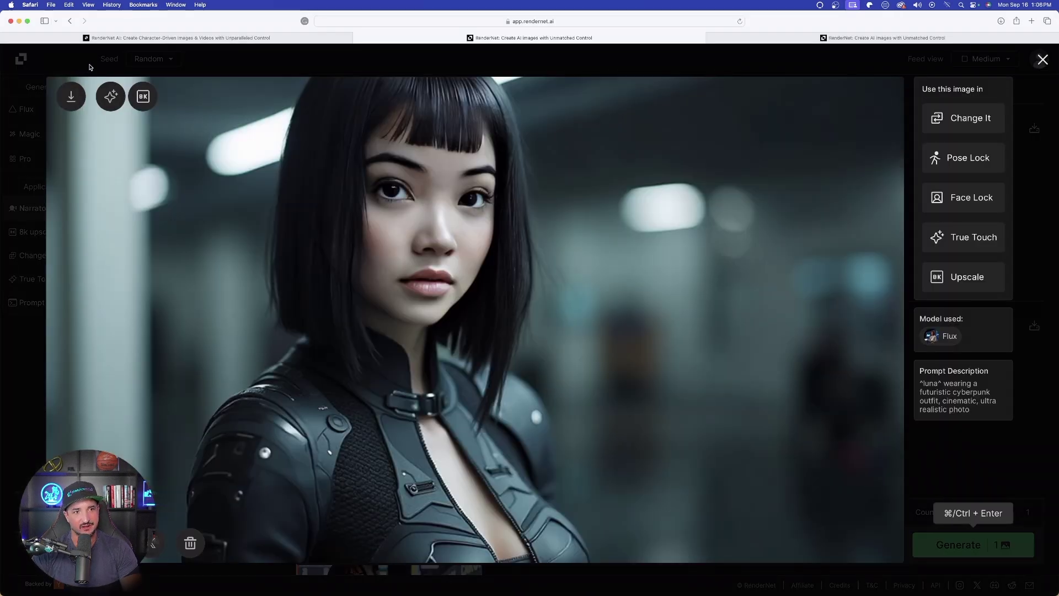
Step: Close the cyberpunk image and scroll the dashboard down to Advanced applications
{"action": "left_click", "coordinate": [101, 66]}
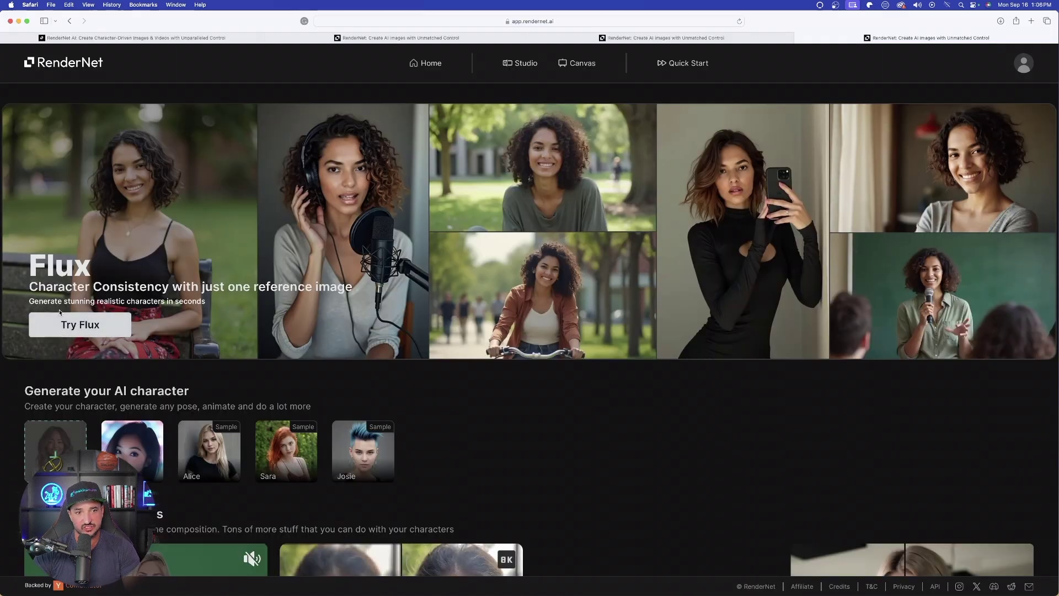
{"action": "scroll", "coordinate": [529, 331], "scroll_direction": "down", "scroll_amount": 5}
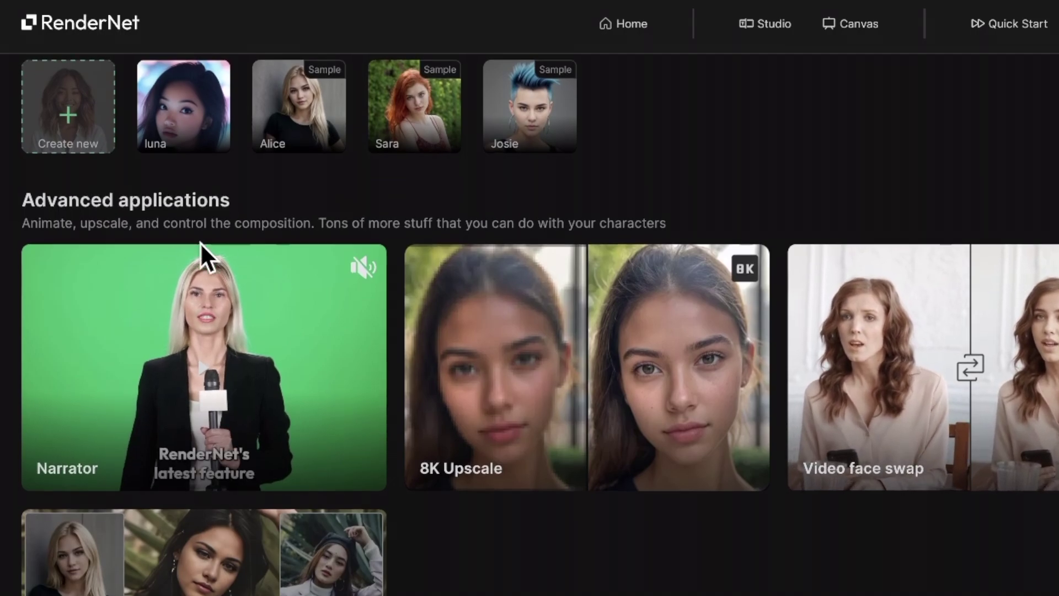
Step: Launch Narrator and pick the dark-haired woman from the Image asset library as swap face
{"action": "left_click", "coordinate": [215, 331]}
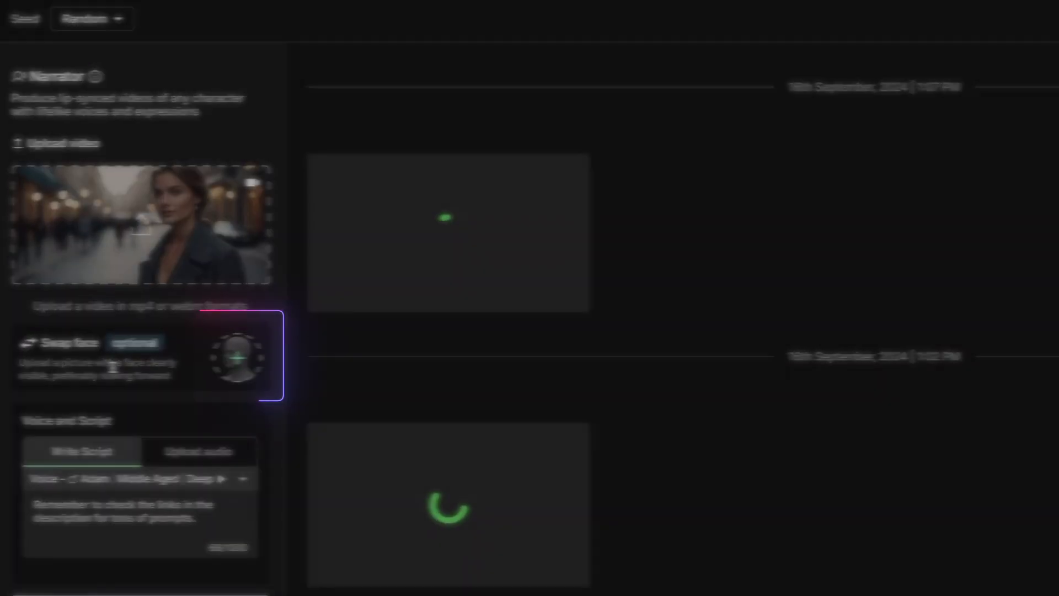
{"action": "left_click", "coordinate": [235, 354]}
{"action": "left_click", "coordinate": [415, 235]}
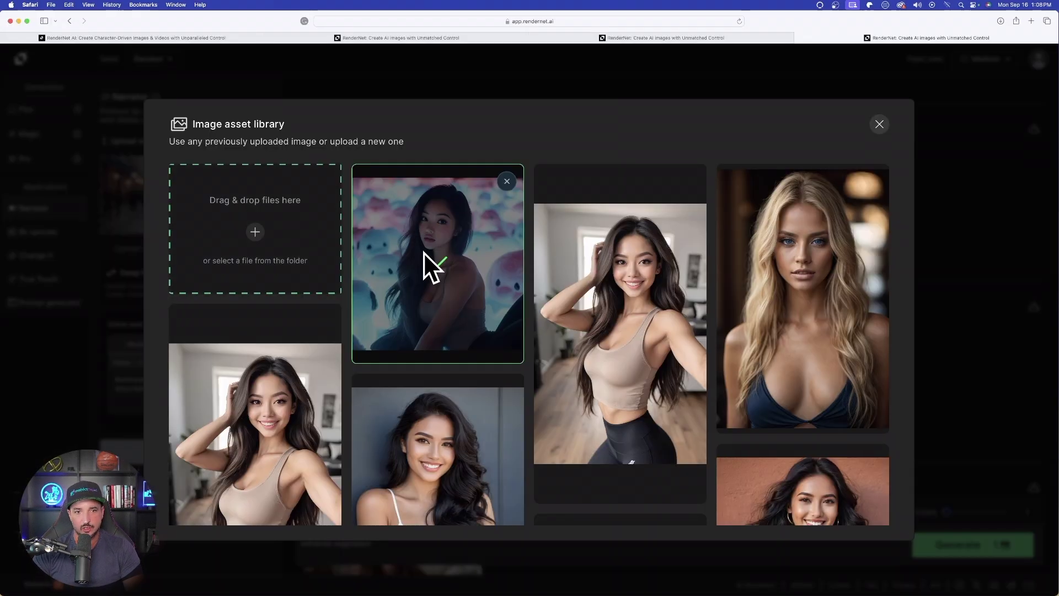
{"action": "left_click", "coordinate": [718, 287]}
{"action": "left_click", "coordinate": [407, 285]}
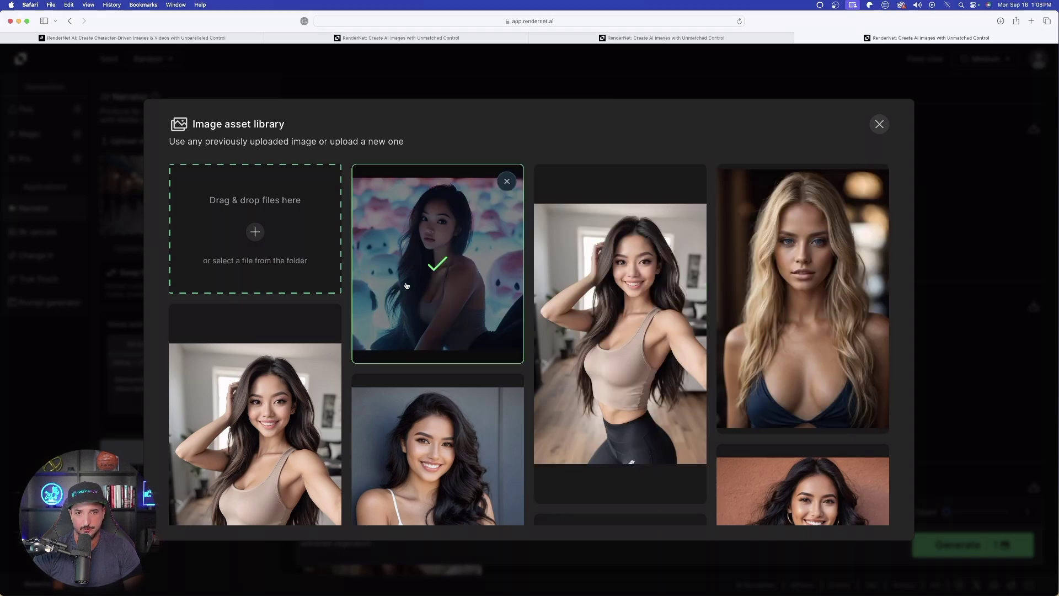
{"action": "left_click", "coordinate": [445, 264]}
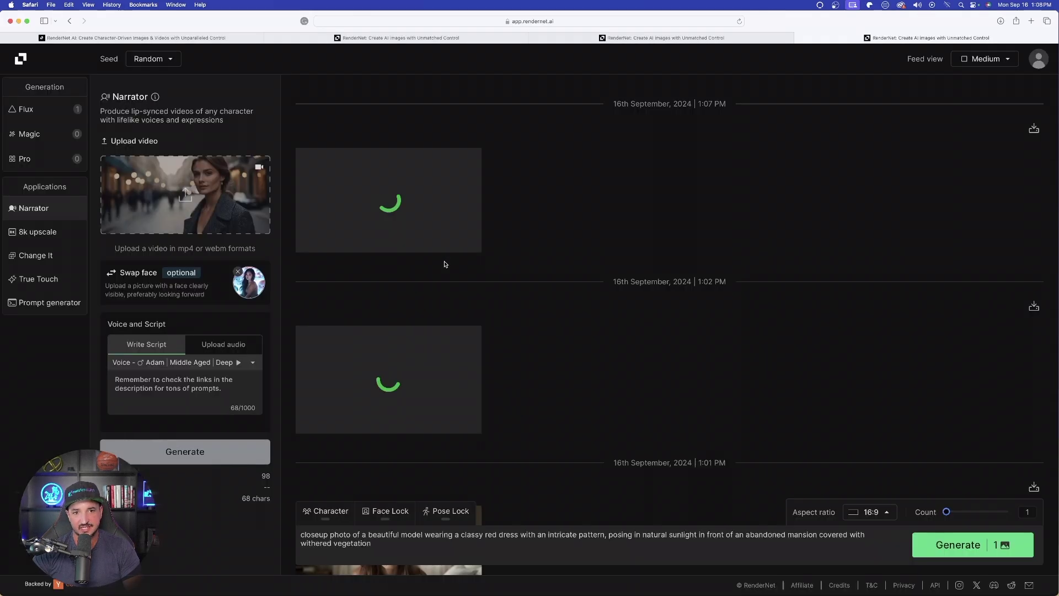
Step: Preview and upload the blonde woman clip, then select it as the source video
{"action": "left_click", "coordinate": [184, 191]}
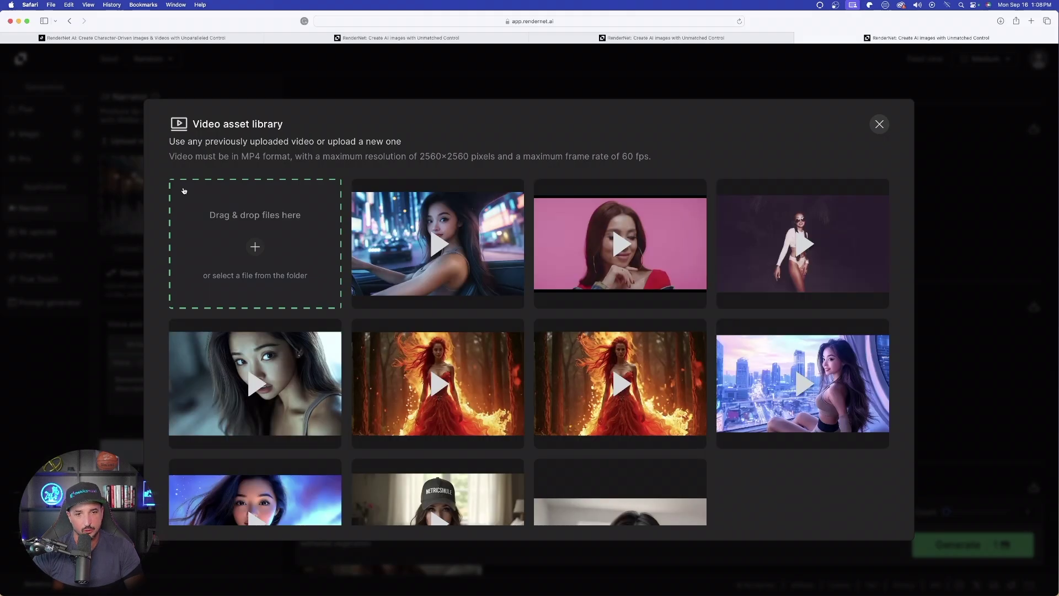
{"action": "mouse_move", "coordinate": [323, 325]}
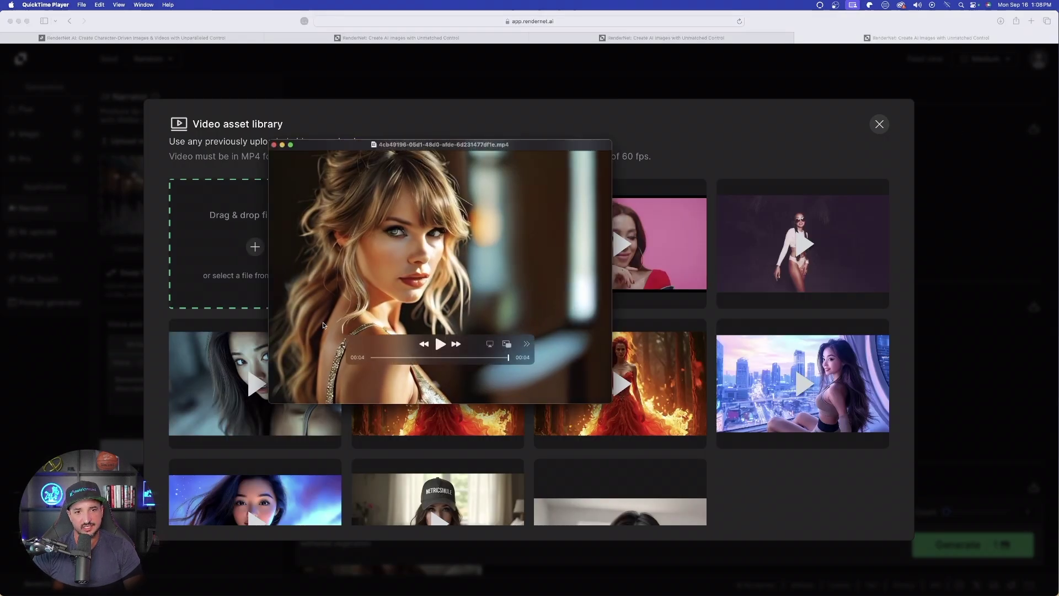
{"action": "left_click", "coordinate": [435, 345]}
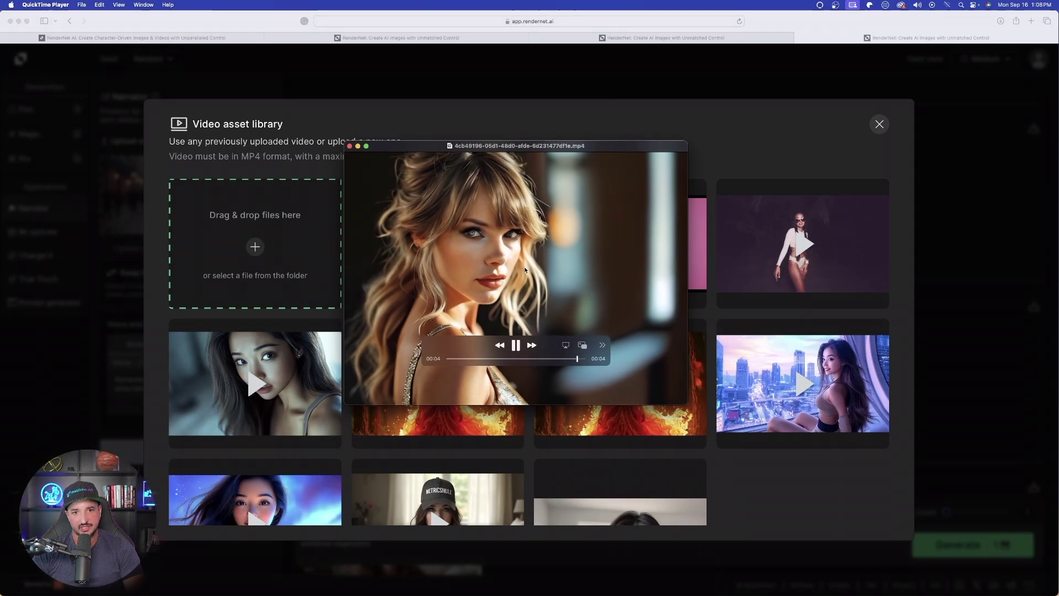
{"action": "left_click", "coordinate": [350, 147]}
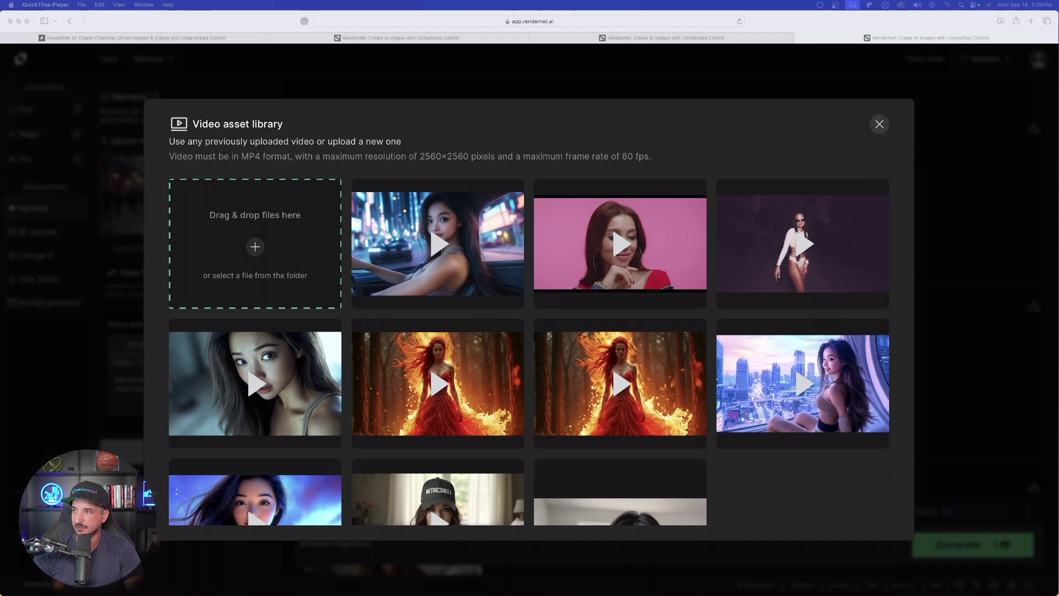
{"action": "left_click_drag", "start_coordinate": [638, 236], "coordinate": [270, 239]}
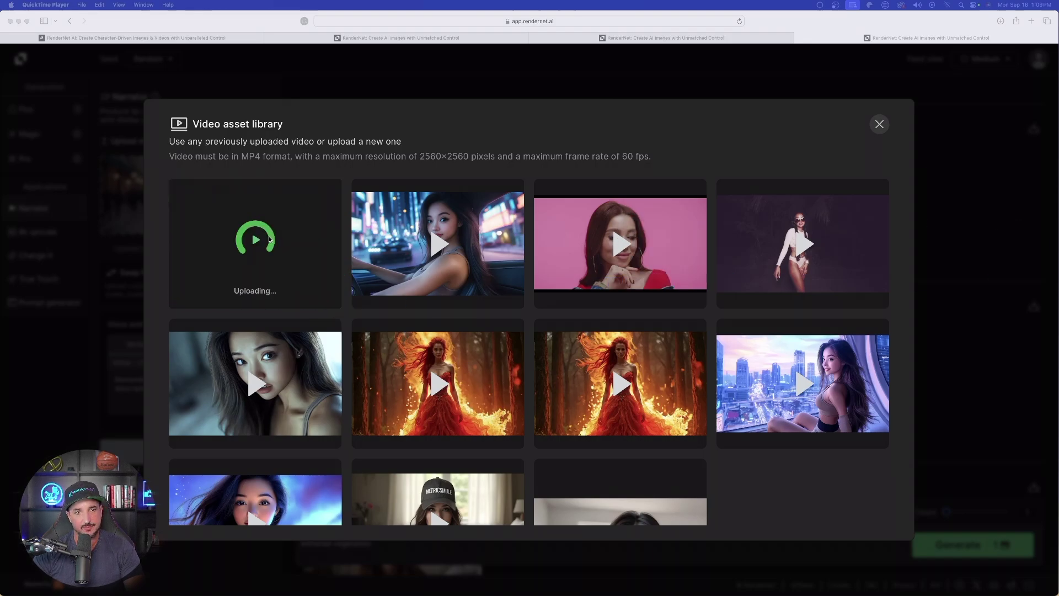
{"action": "left_click", "coordinate": [513, 312]}
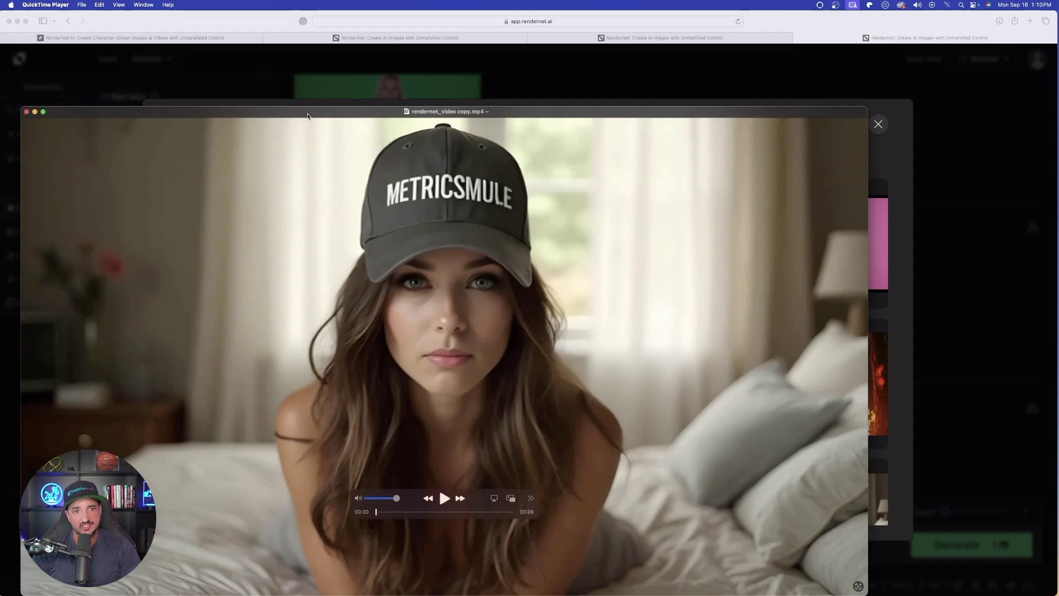
Step: Preview the cap-wearing woman clip, upload it, and set it as the Narrator source video
{"action": "left_click_drag", "start_coordinate": [307, 116], "coordinate": [372, 71]}
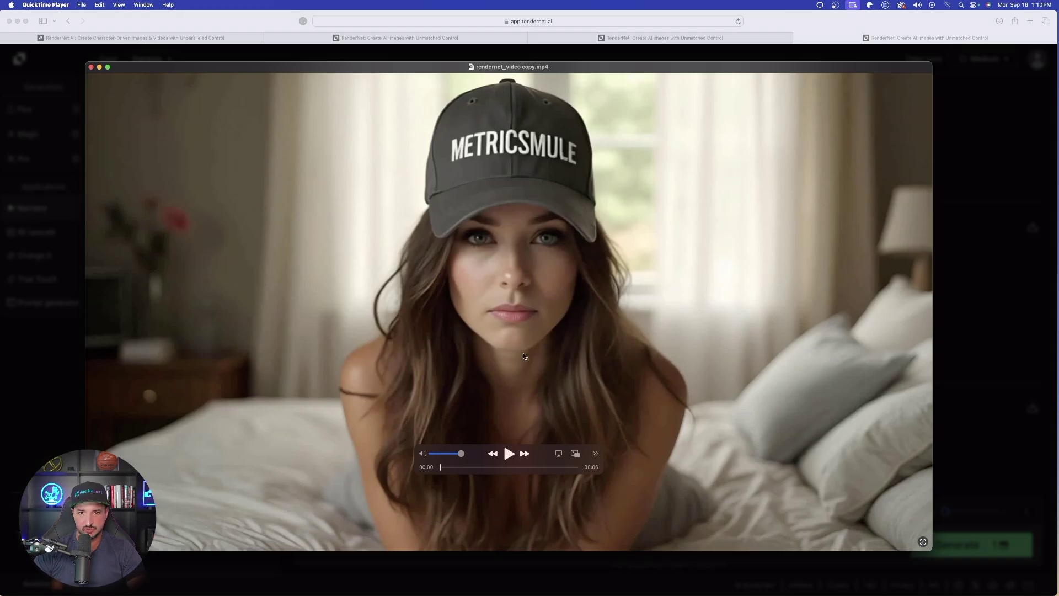
{"action": "left_click", "coordinate": [509, 453]}
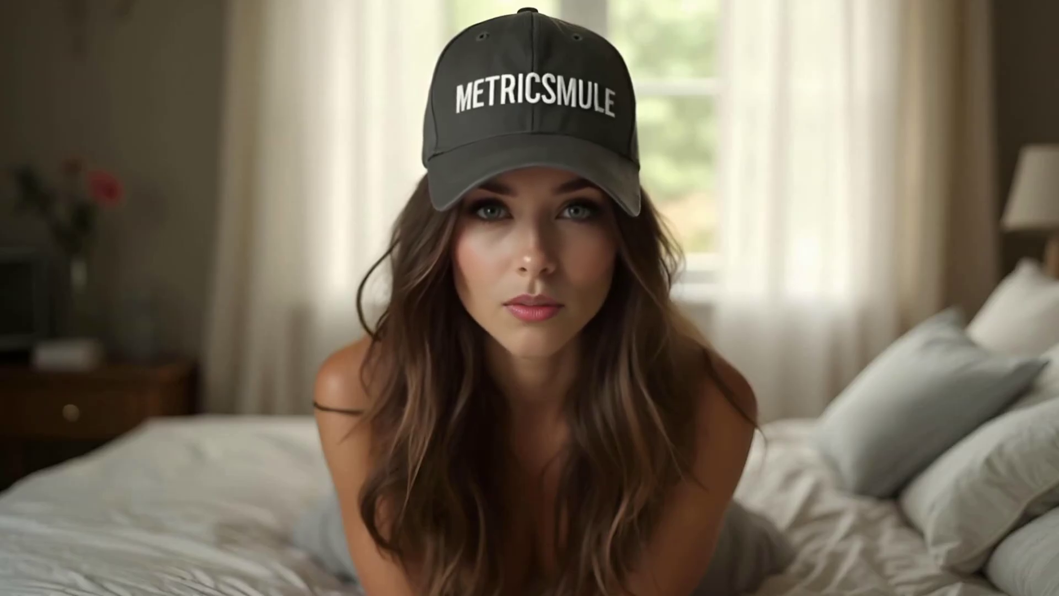
{"action": "key", "text": "space"}
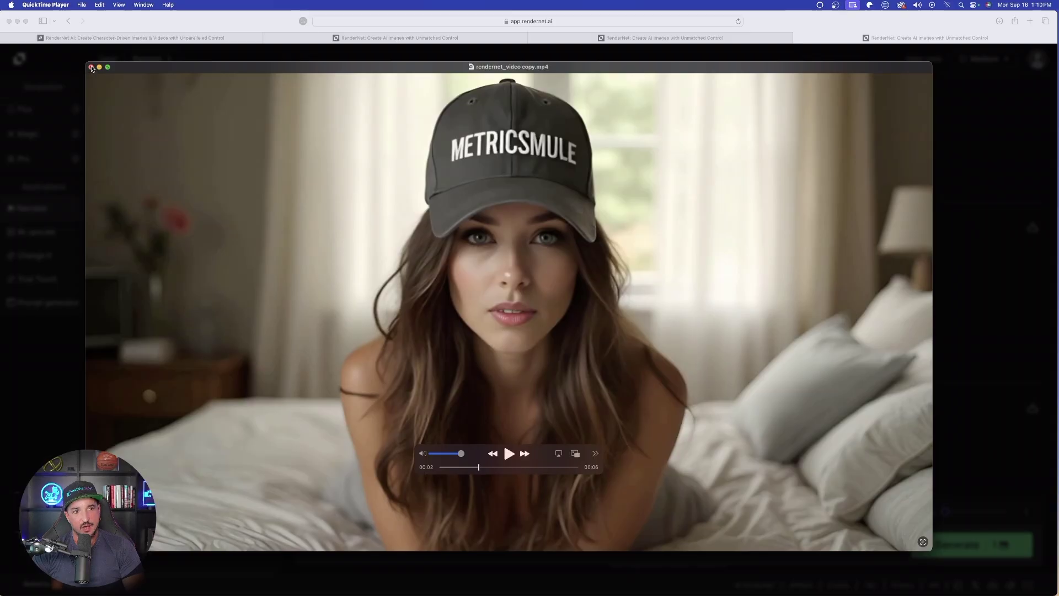
{"action": "left_click", "coordinate": [91, 67]}
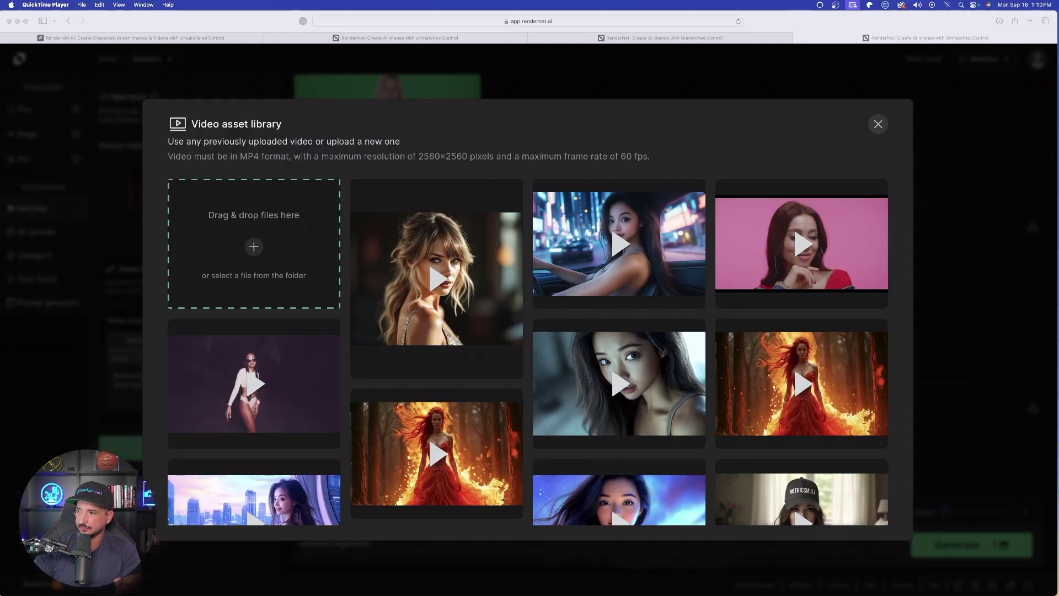
{"action": "left_click_drag", "start_coordinate": [419, 265], "coordinate": [254, 237]}
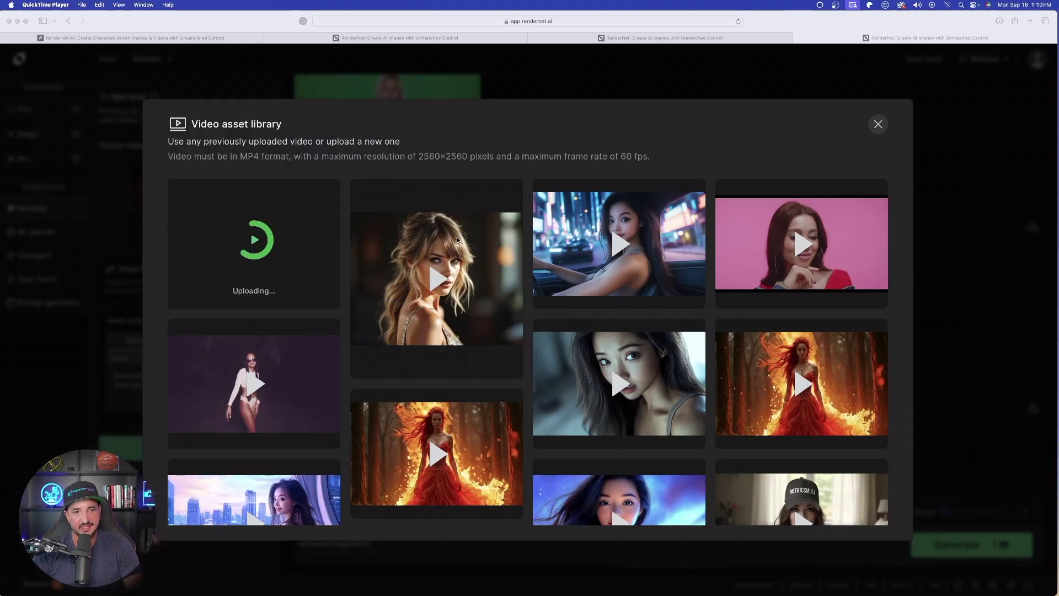
{"action": "left_click", "coordinate": [457, 237]}
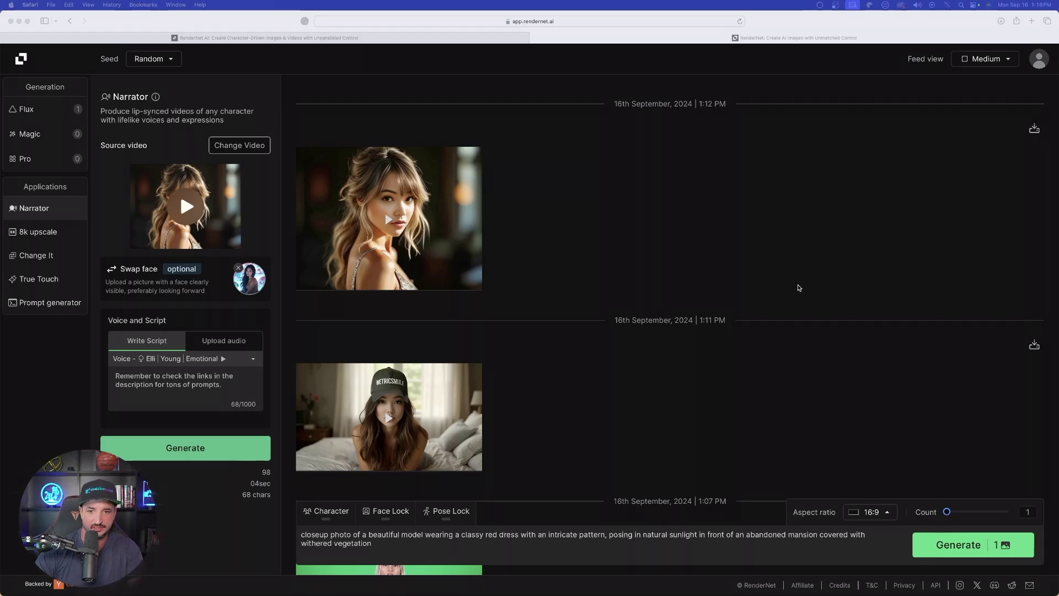
Step: Scroll the Narrator feed down to the 1:12 PM and 1:11 PM lip-synced videos
{"action": "scroll", "coordinate": [397, 298], "scroll_direction": "down", "scroll_amount": 5}
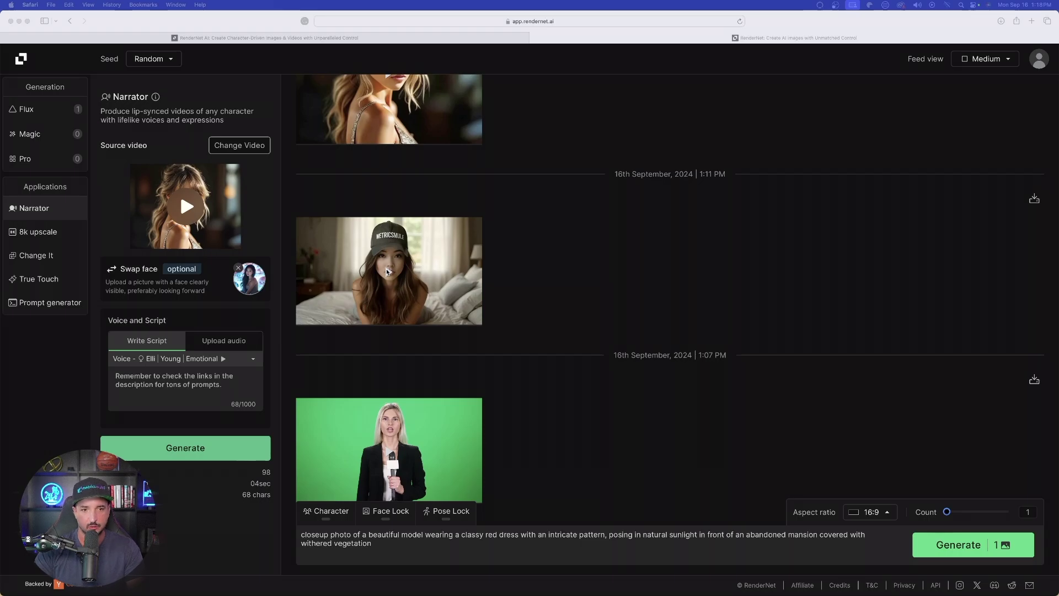